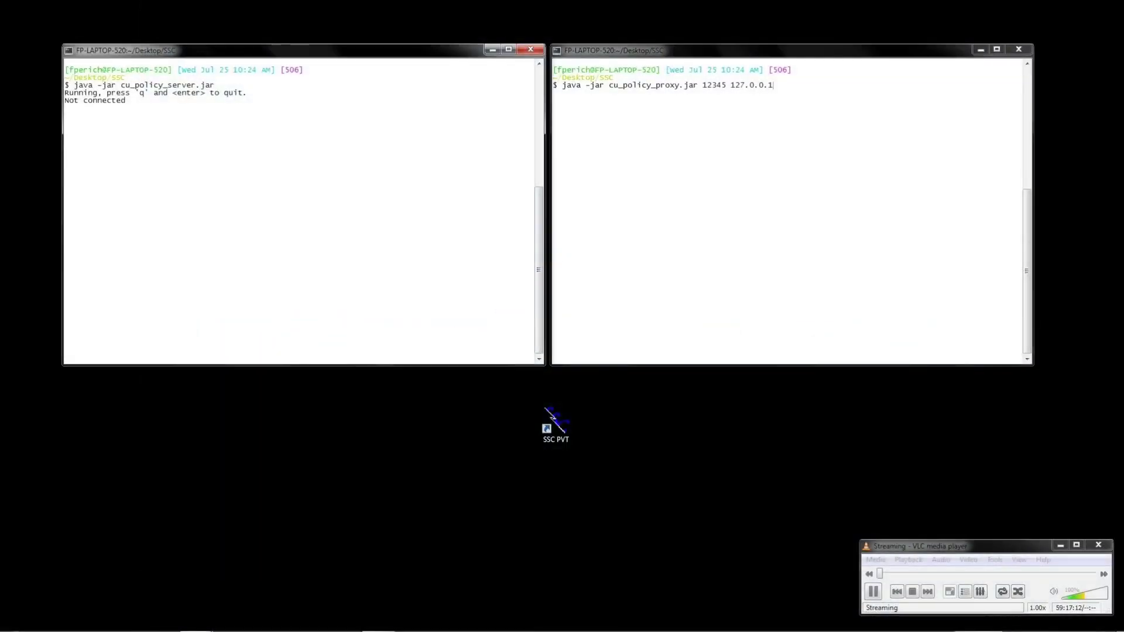
Step: Run the policy proxy so it connects to 127.0.0.1:54321, and launch SSC PVT
{"action": "key", "text": "alt+Tab"}
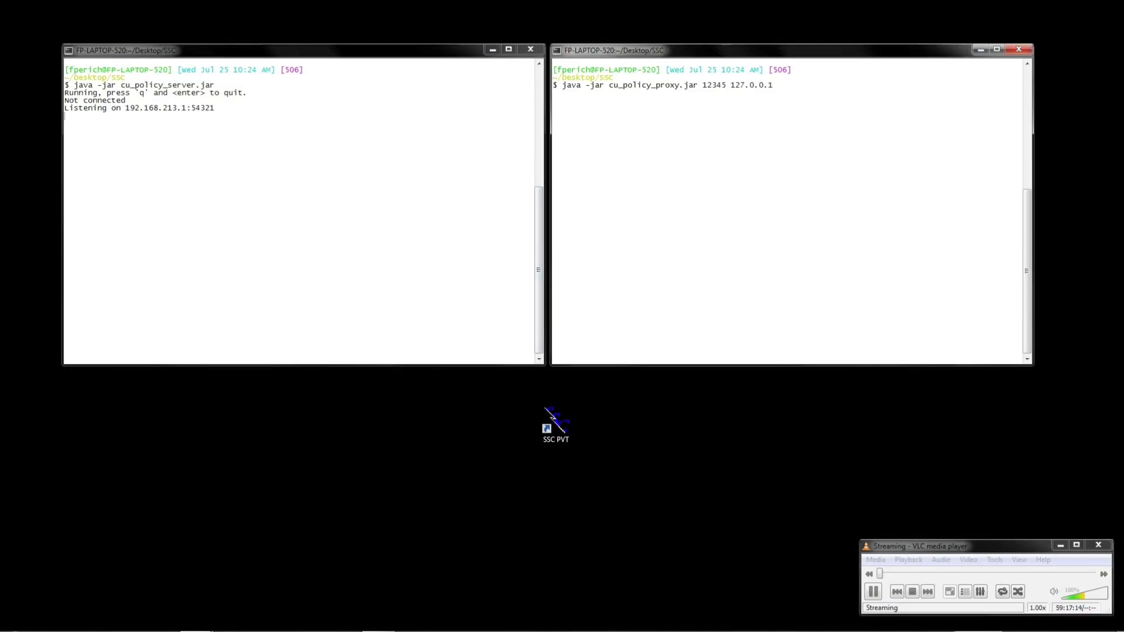
{"action": "key", "text": "Return"}
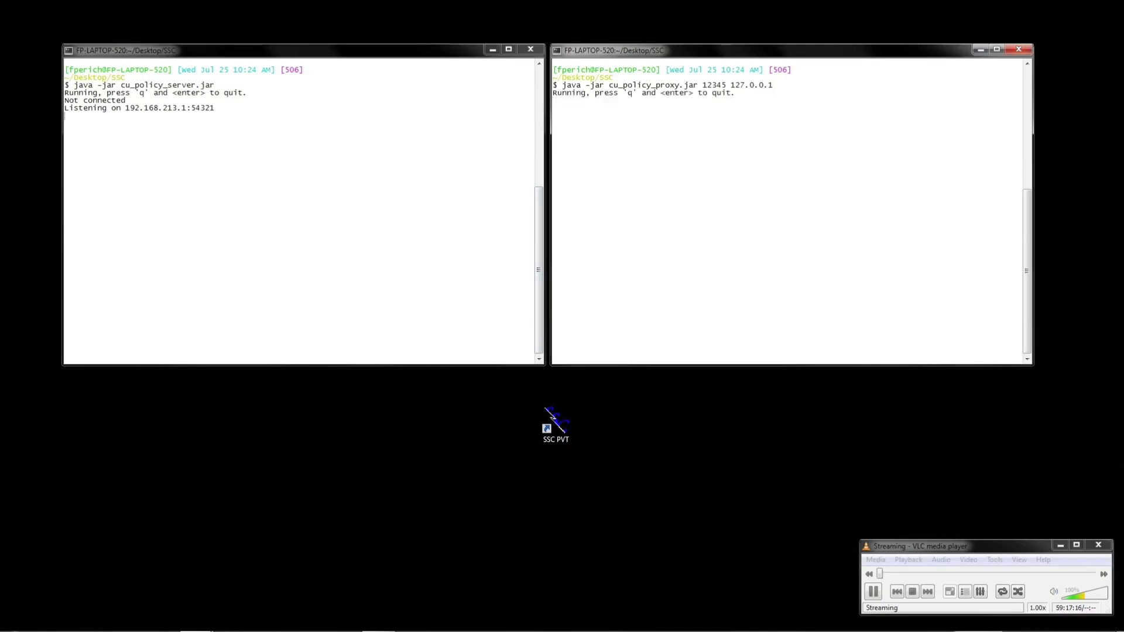
{"action": "double_click", "coordinate": [552, 417]}
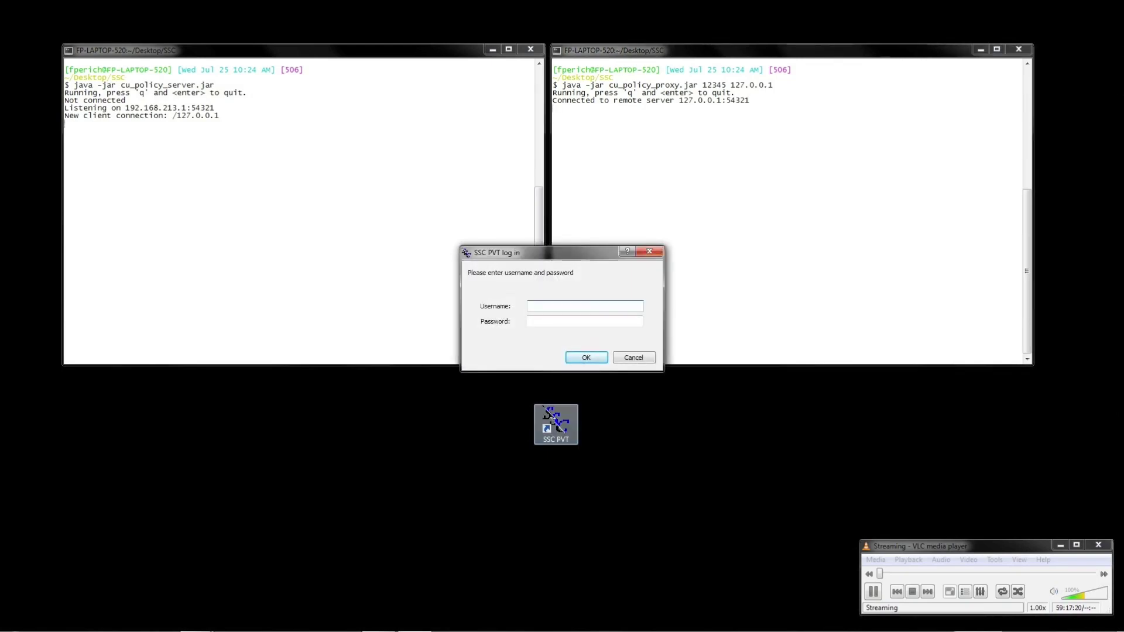
Step: Log in to SSC PVT with the username and password
{"action": "type", "text": "faa"}
{"action": "key", "text": "Tab"}
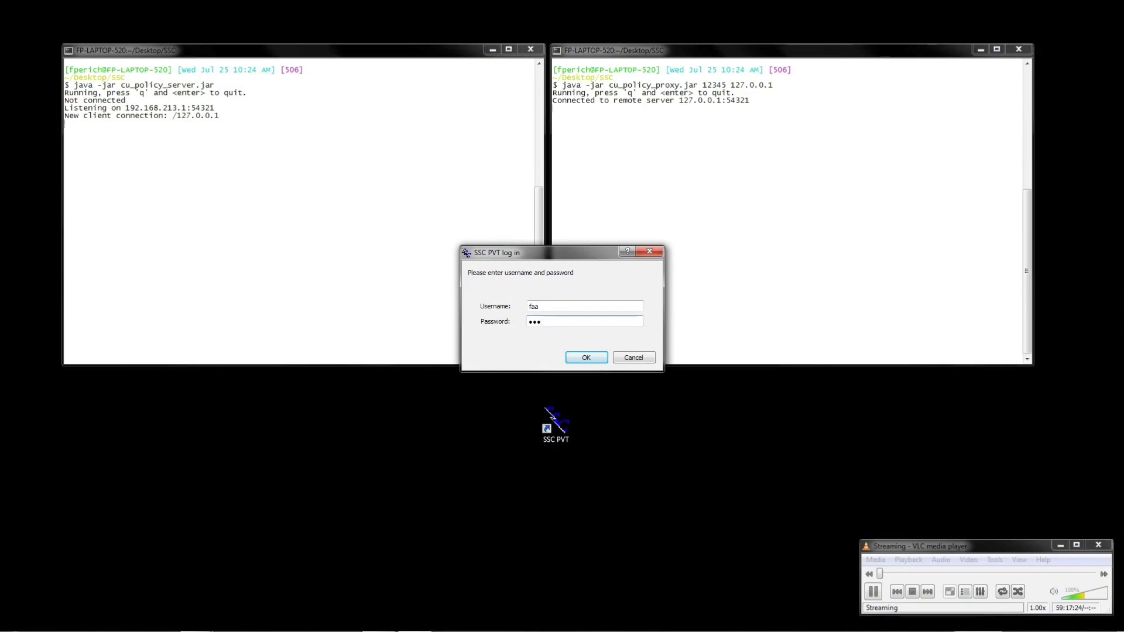
{"action": "key", "text": "Return"}
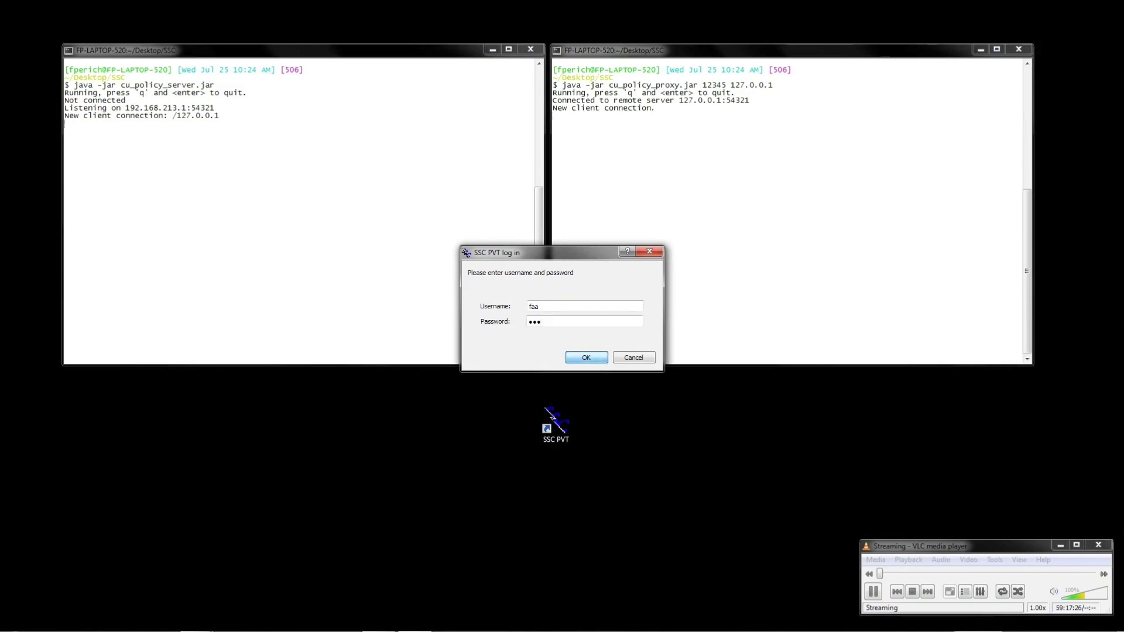
{"action": "left_click", "coordinate": [176, 560]}
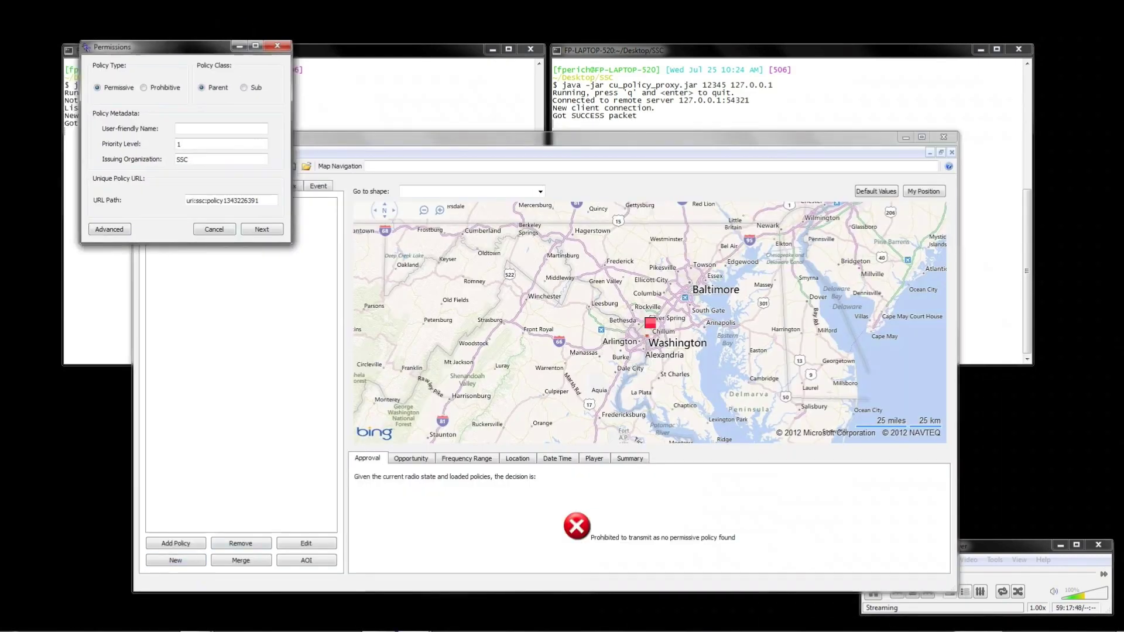
Step: Name the new permission policy 'Landing' with issuing organization FAA
{"action": "type", "text": "Landing"}
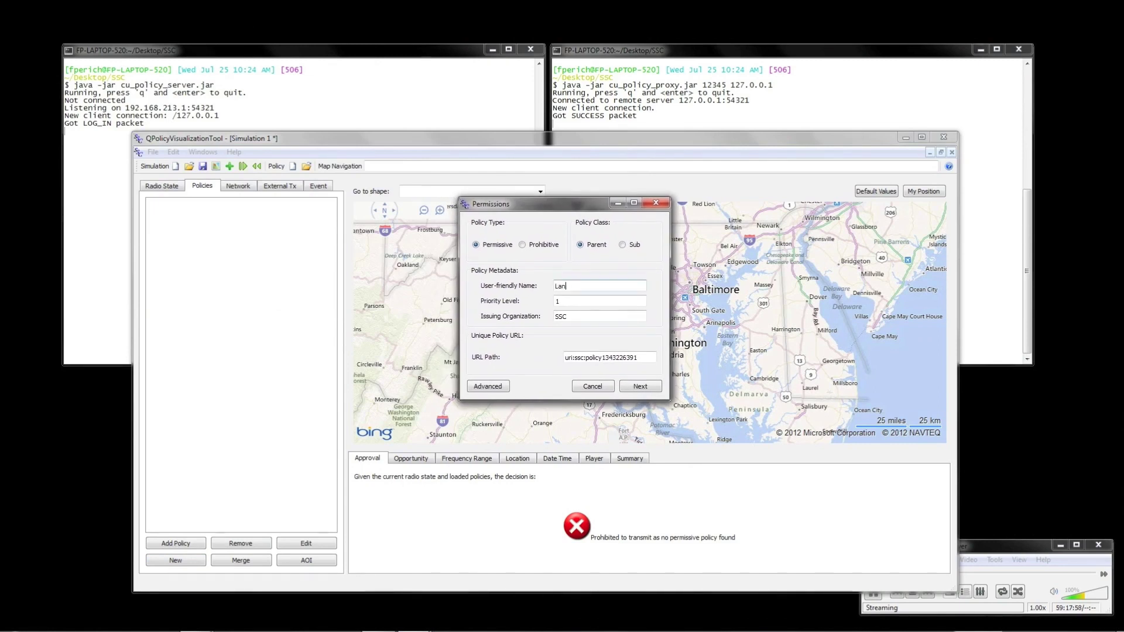
{"action": "key", "text": "Tab"}
{"action": "key", "text": "Tab"}
{"action": "type", "text": "FAA"}
{"action": "key", "text": "Return"}
Step: Add permitted frequency ranges 961–963 MHz and 967–969 MHz to the rule
{"action": "key", "text": "Return"}
{"action": "key", "text": "space"}
{"action": "type", "text": "961"}
{"action": "key", "text": "Tab"}
{"action": "type", "text": "963"}
{"action": "key", "text": "Return"}
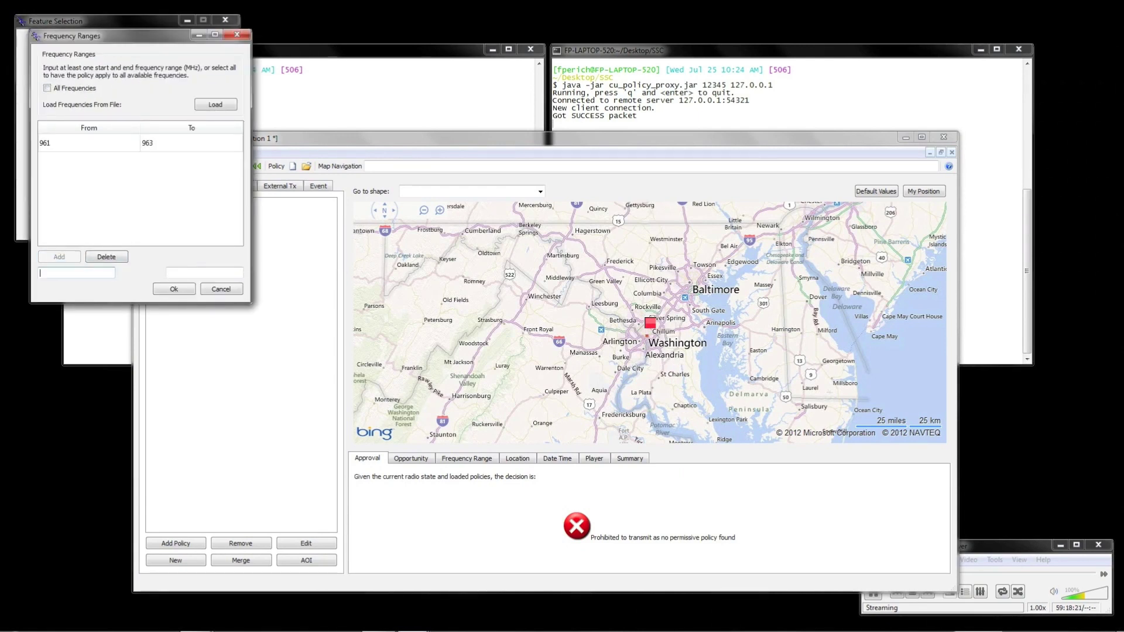
{"action": "key", "text": "Tab"}
{"action": "type", "text": "969"}
{"action": "key", "text": "Return"}
{"action": "key", "text": "Return"}
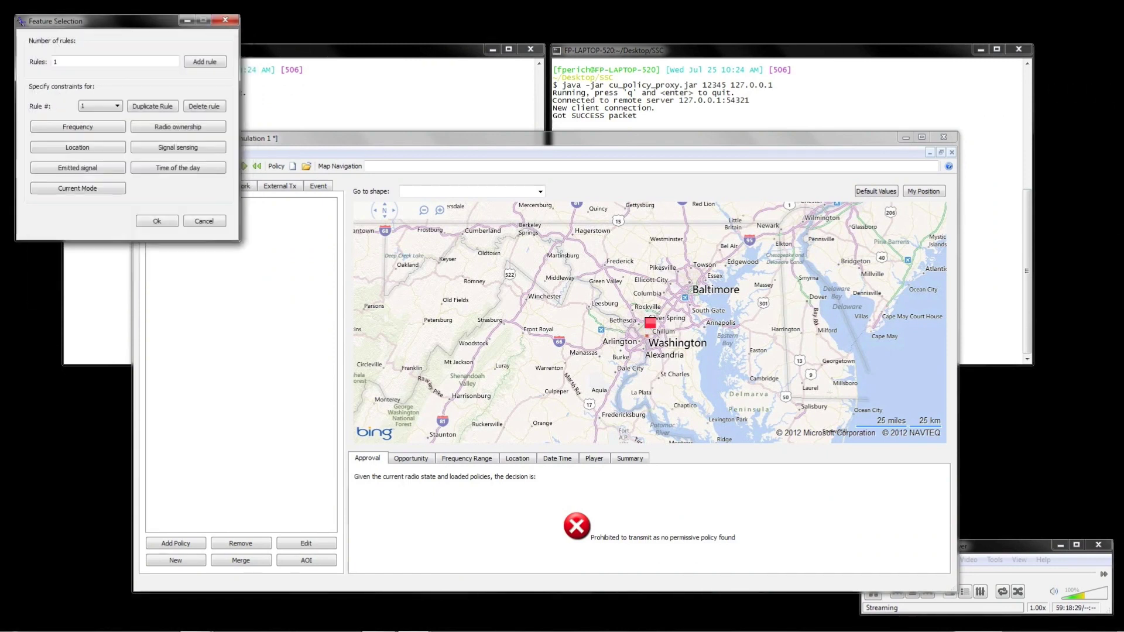
Step: Require Landing as the rule's current flight mode
{"action": "left_click", "coordinate": [78, 188]}
{"action": "left_click", "coordinate": [137, 70]}
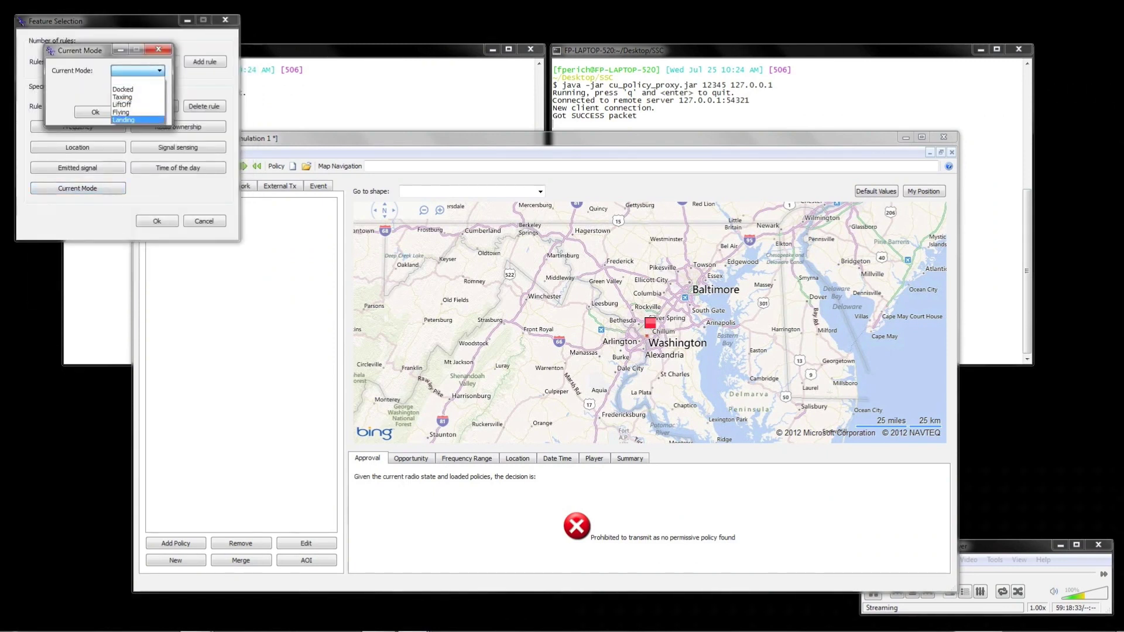
{"action": "left_click", "coordinate": [132, 116]}
{"action": "left_click", "coordinate": [95, 112]}
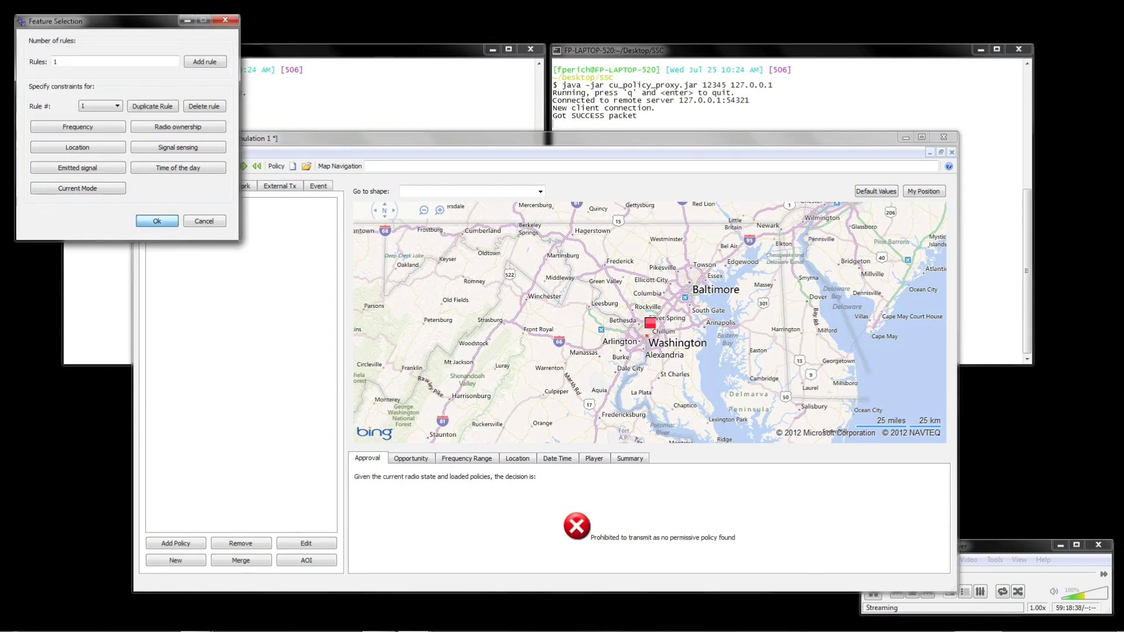
Step: Finish the rule, review its RDF, and save it as policy1343226391.owl in the policy list
{"action": "left_click", "coordinate": [157, 221]}
{"action": "scroll", "coordinate": [213, 193], "scroll_direction": "down", "scroll_amount": 15}
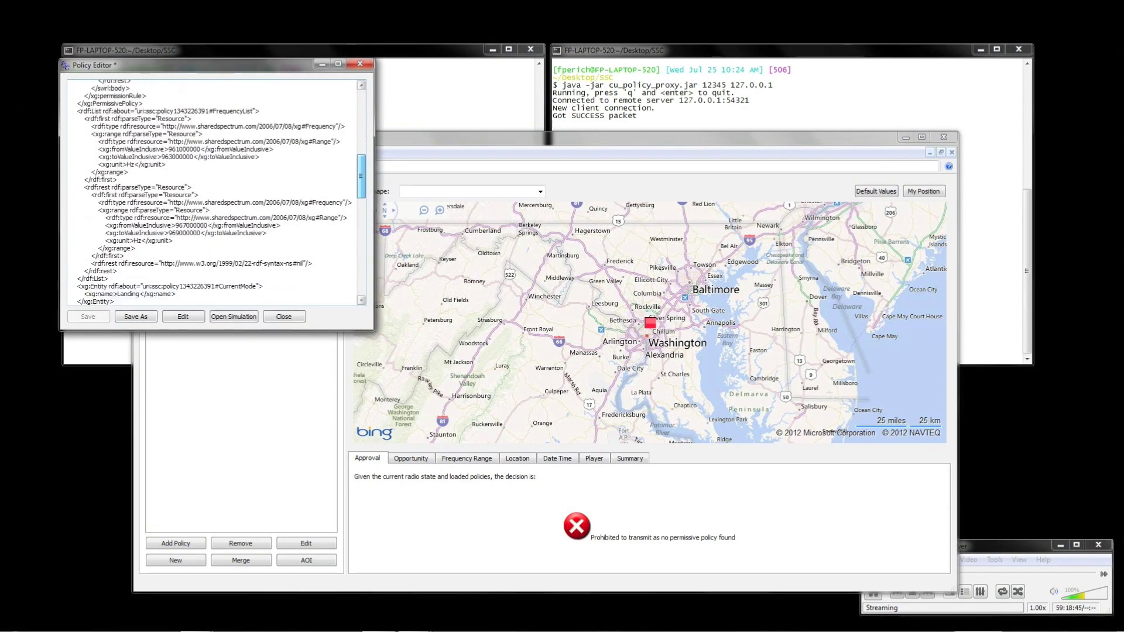
{"action": "scroll", "coordinate": [214, 193], "scroll_direction": "down", "scroll_amount": 10}
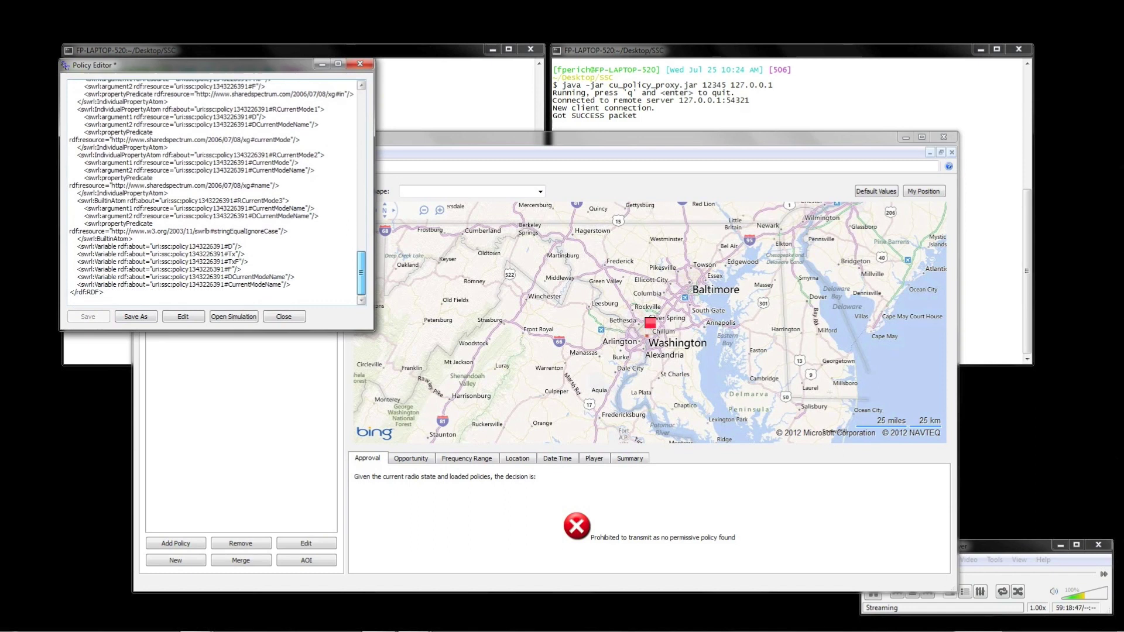
{"action": "left_click", "coordinate": [233, 316]}
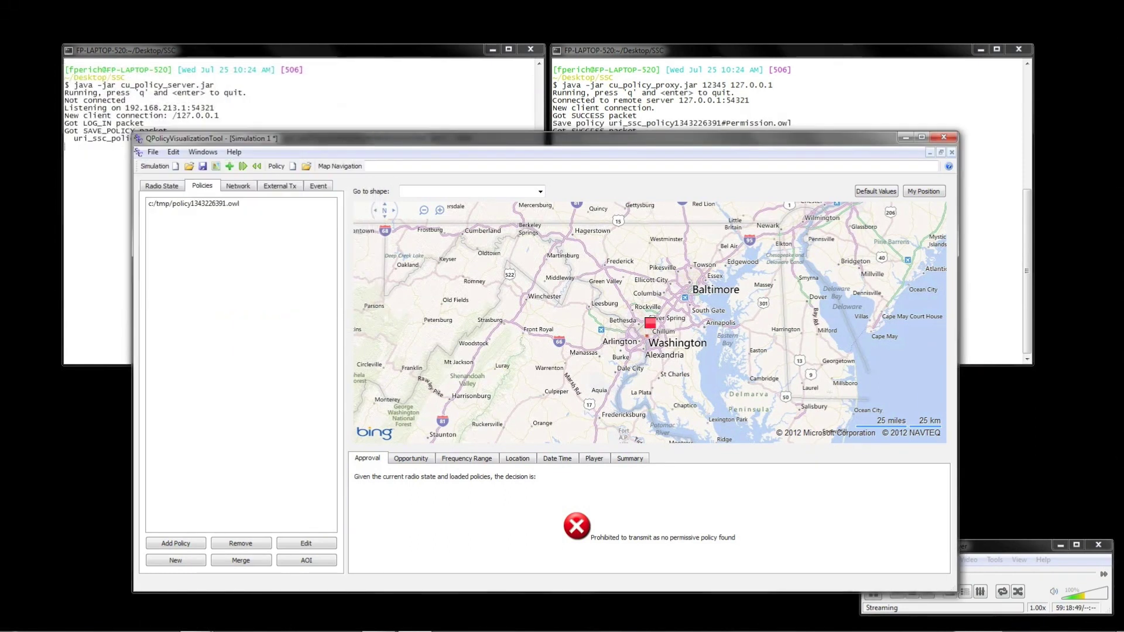
{"action": "key", "text": "alt+Tab"}
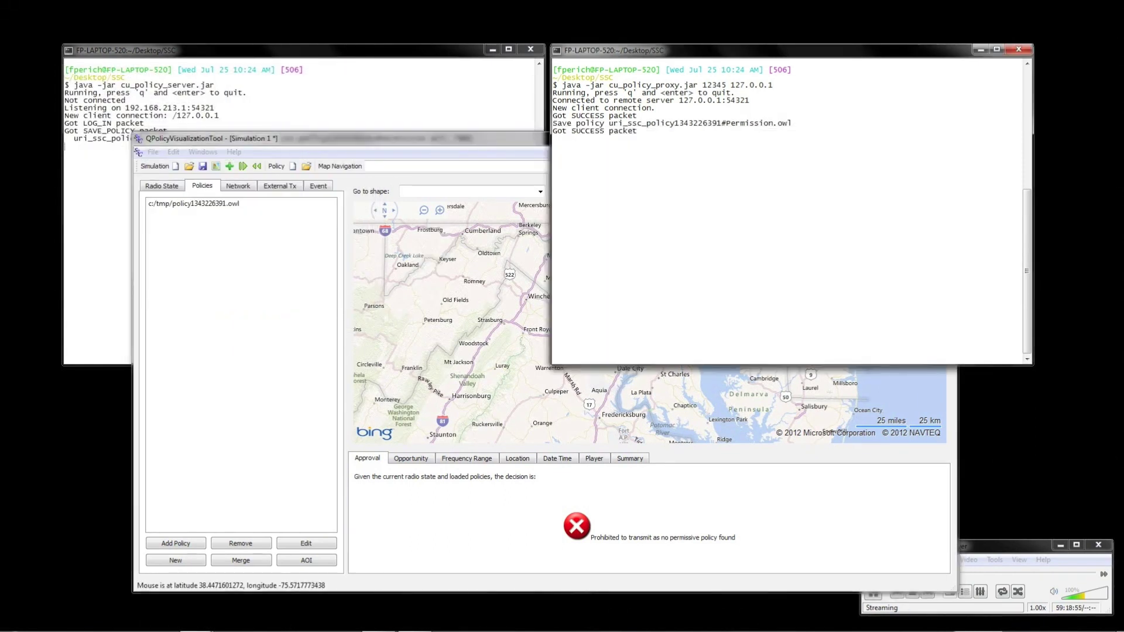
{"action": "key", "text": "alt+Tab"}
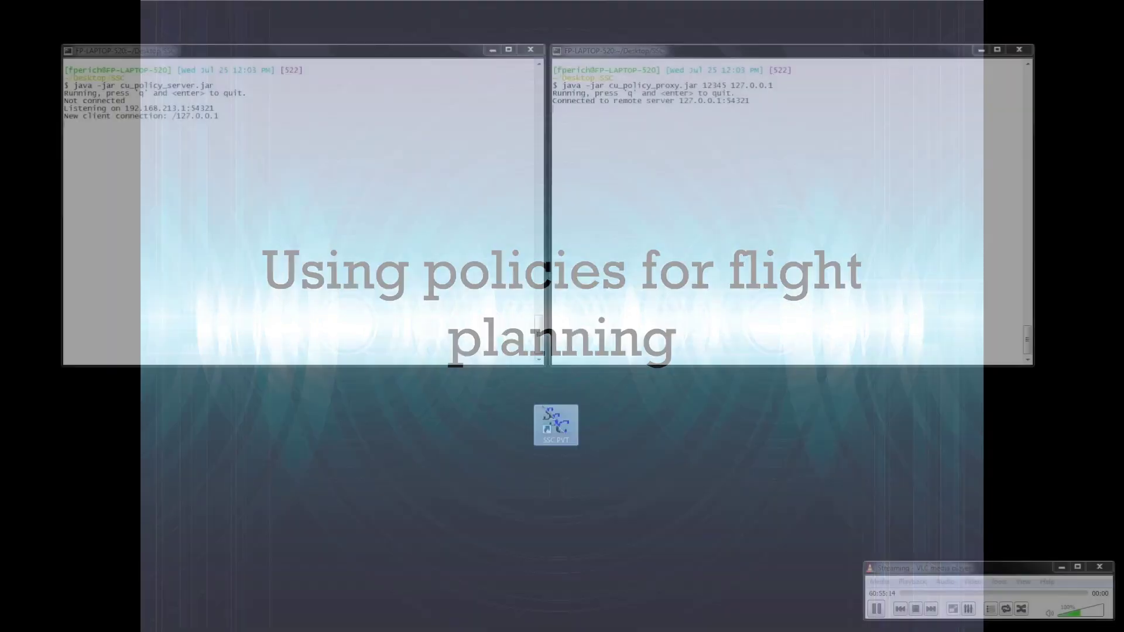
Step: Log in to the UAV flight simulation with the username and password
{"action": "type", "text": "ssc"}
{"action": "key", "text": "Tab"}
{"action": "type", "text": "ssc"}
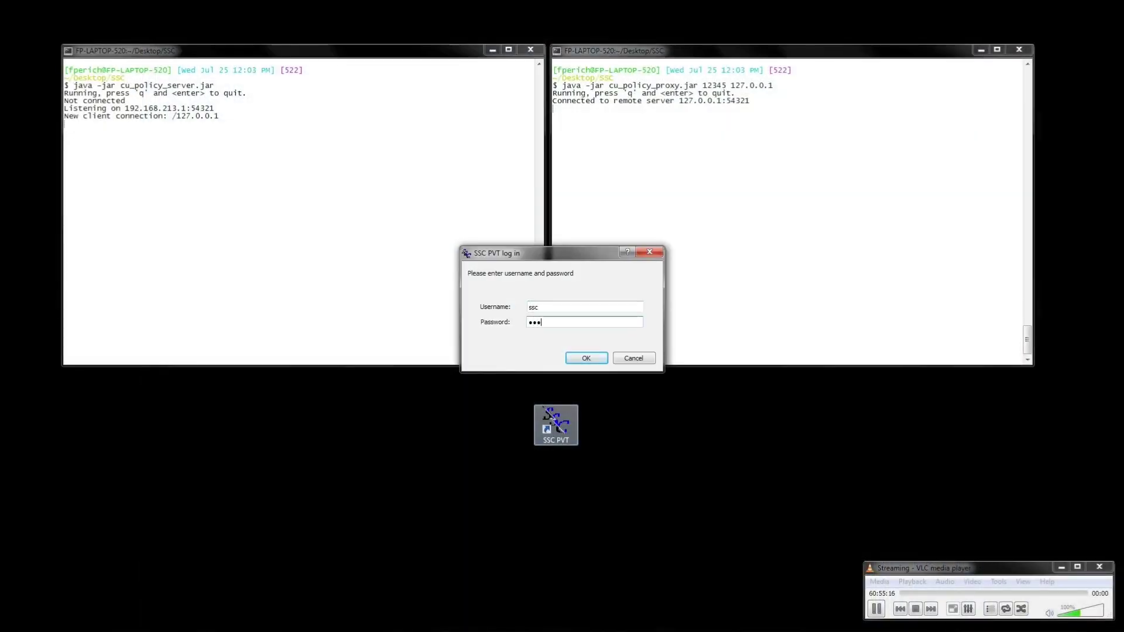
{"action": "key", "text": "Return"}
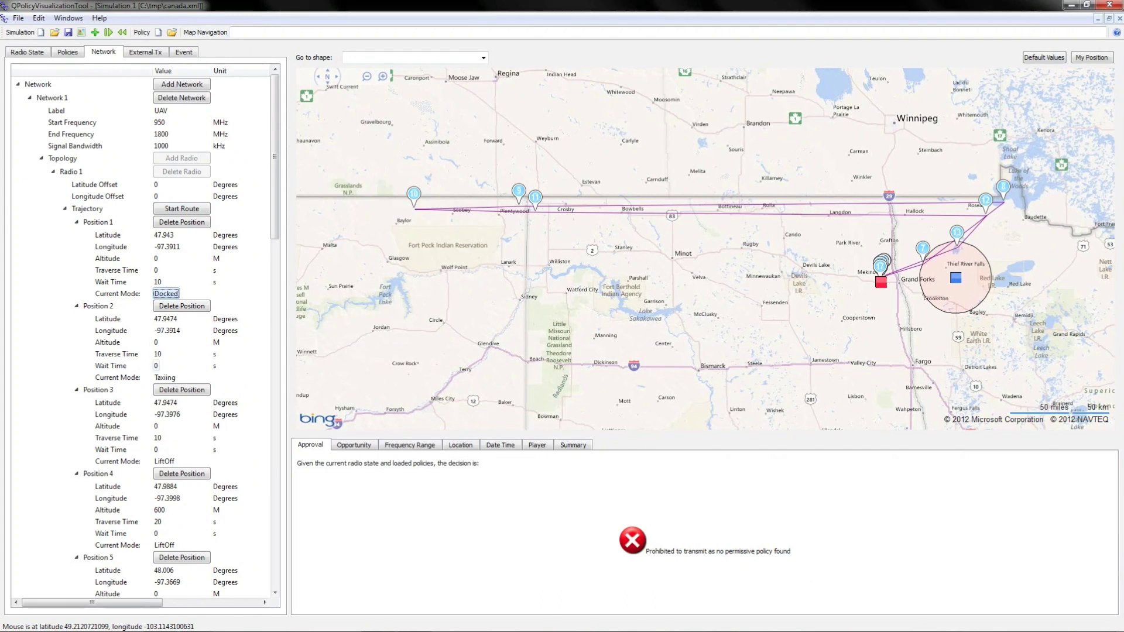
Step: Check Position 2's Taxiing mode, centre the map on the first position, and add a policy
{"action": "left_click", "coordinate": [165, 377]}
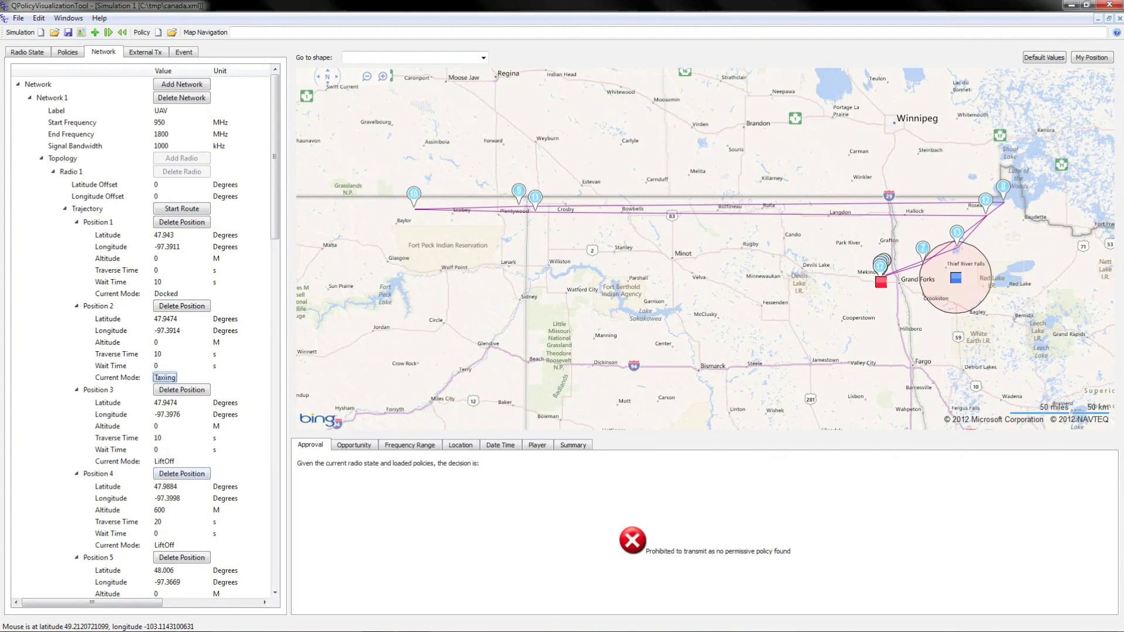
{"action": "left_click", "coordinate": [97, 221]}
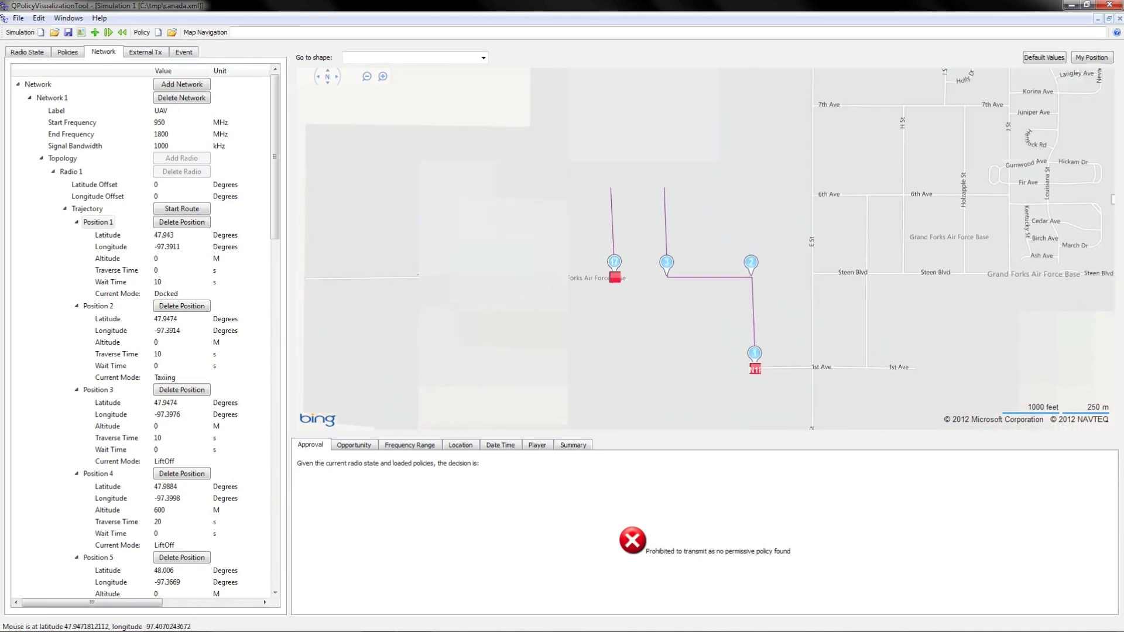
{"action": "left_click", "coordinate": [67, 52]}
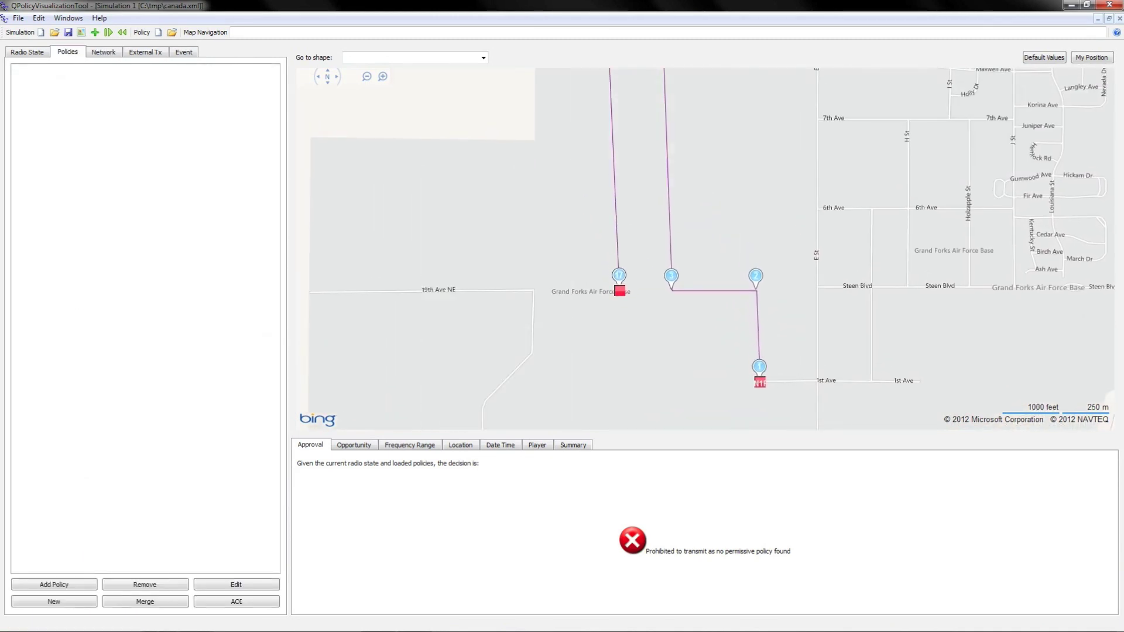
{"action": "left_click", "coordinate": [54, 584]}
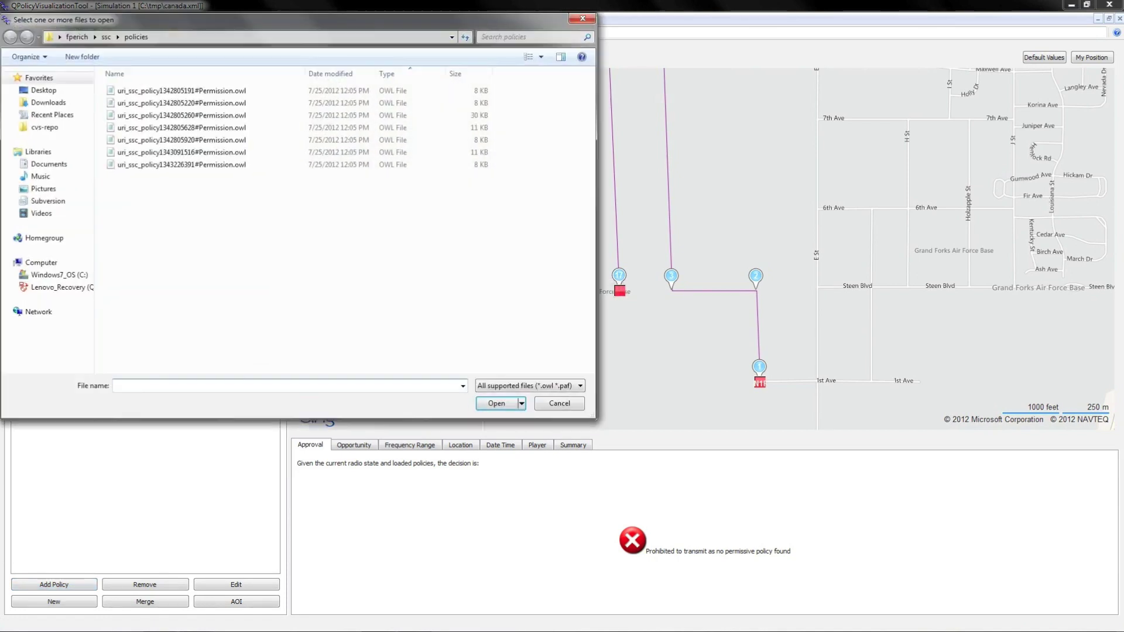
Step: Load the first five Permission.owl policy files from the policies folder
{"action": "left_click", "coordinate": [181, 91]}
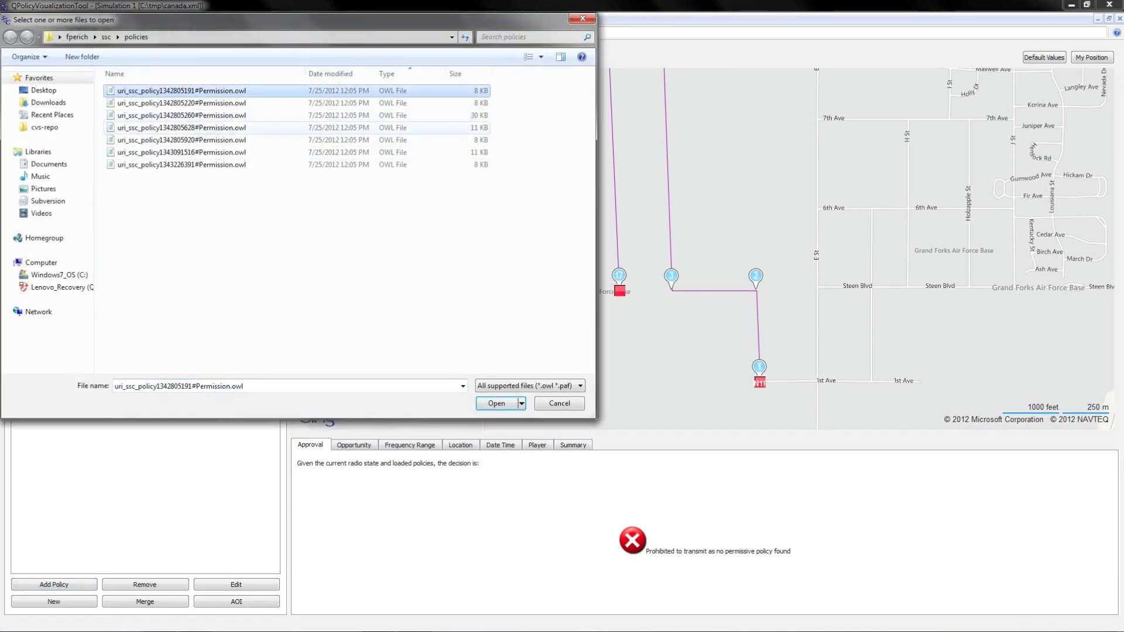
{"action": "left_click", "coordinate": [182, 140], "text": "shift"}
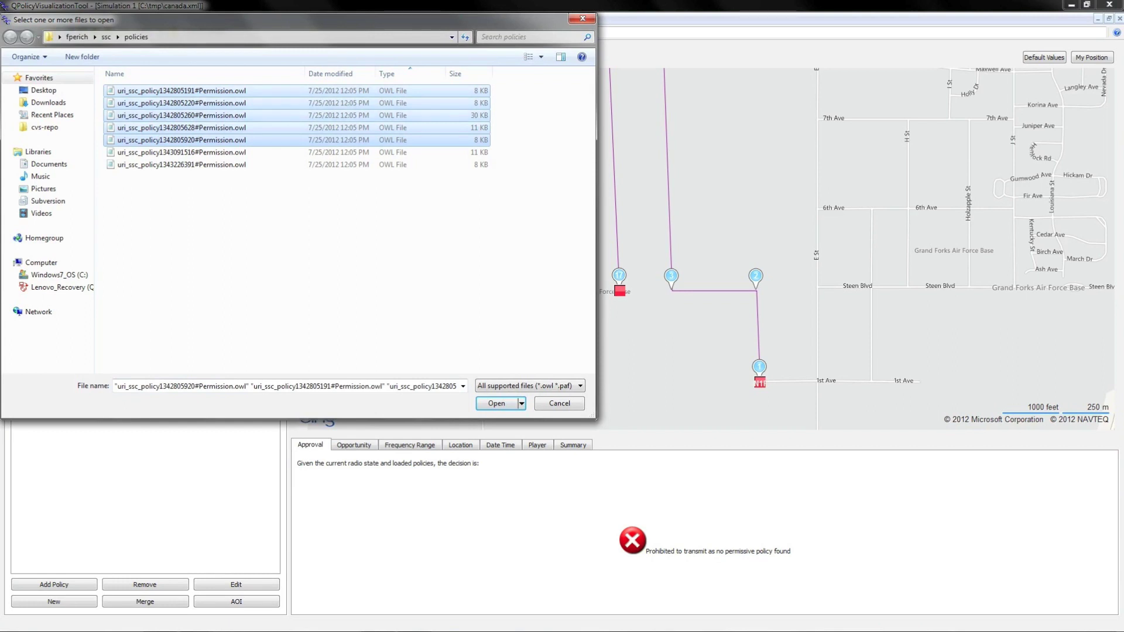
{"action": "key", "text": "Return"}
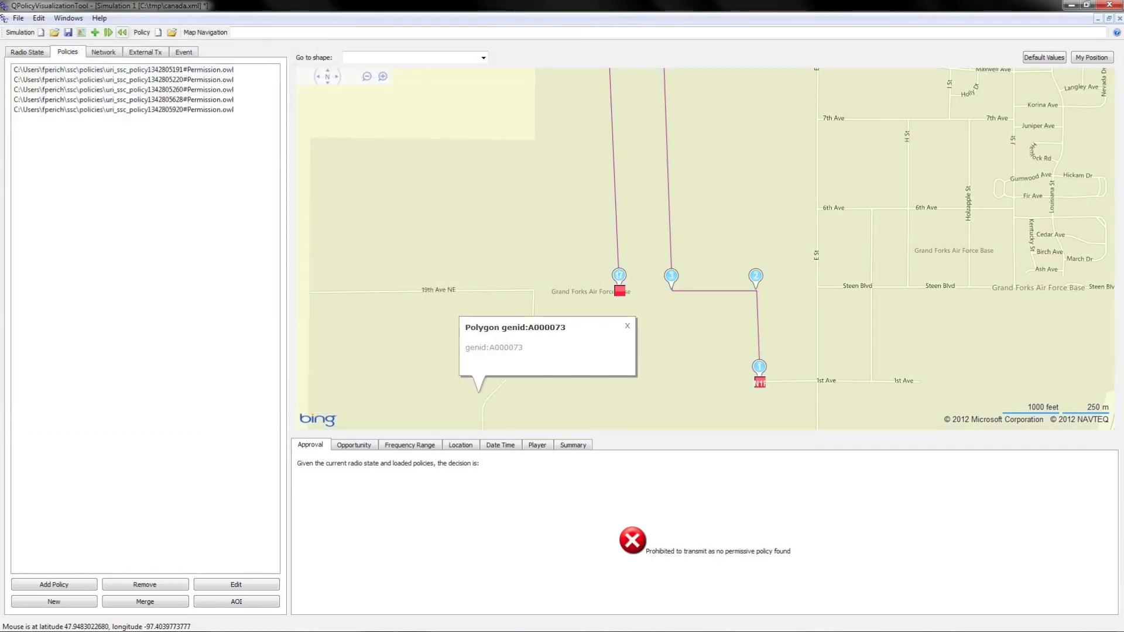
Step: Show the third policy's summary and highlight its altitude, location and frequency rule details
{"action": "left_click", "coordinate": [158, 89]}
{"action": "right_click", "coordinate": [158, 89]}
{"action": "left_click", "coordinate": [176, 93]}
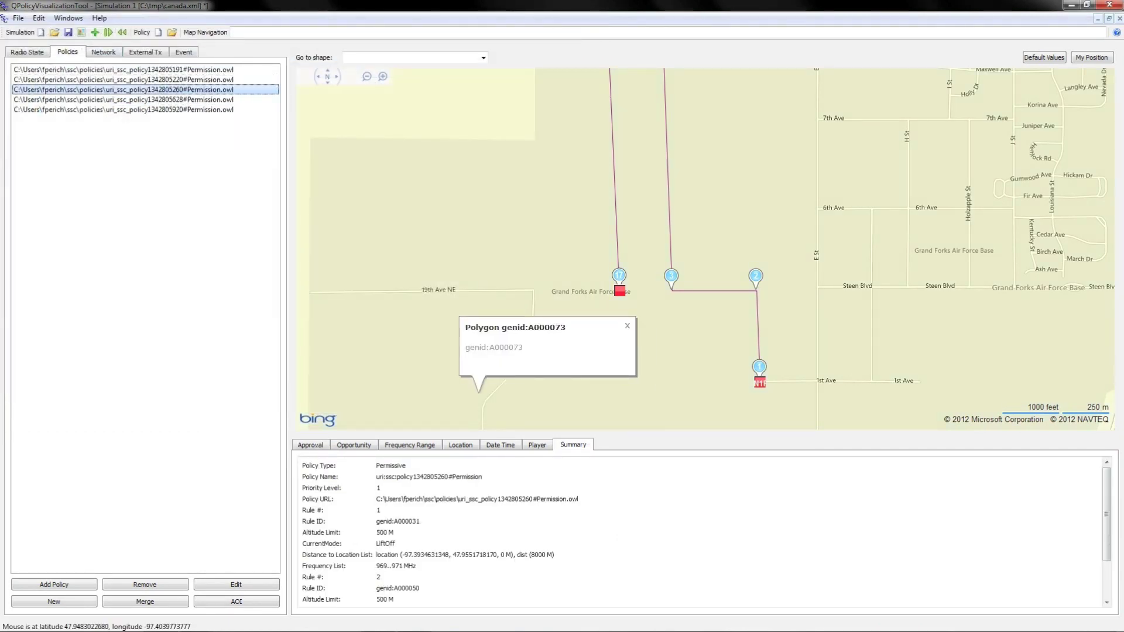
{"action": "left_click_drag", "start_coordinate": [302, 532], "coordinate": [417, 565]}
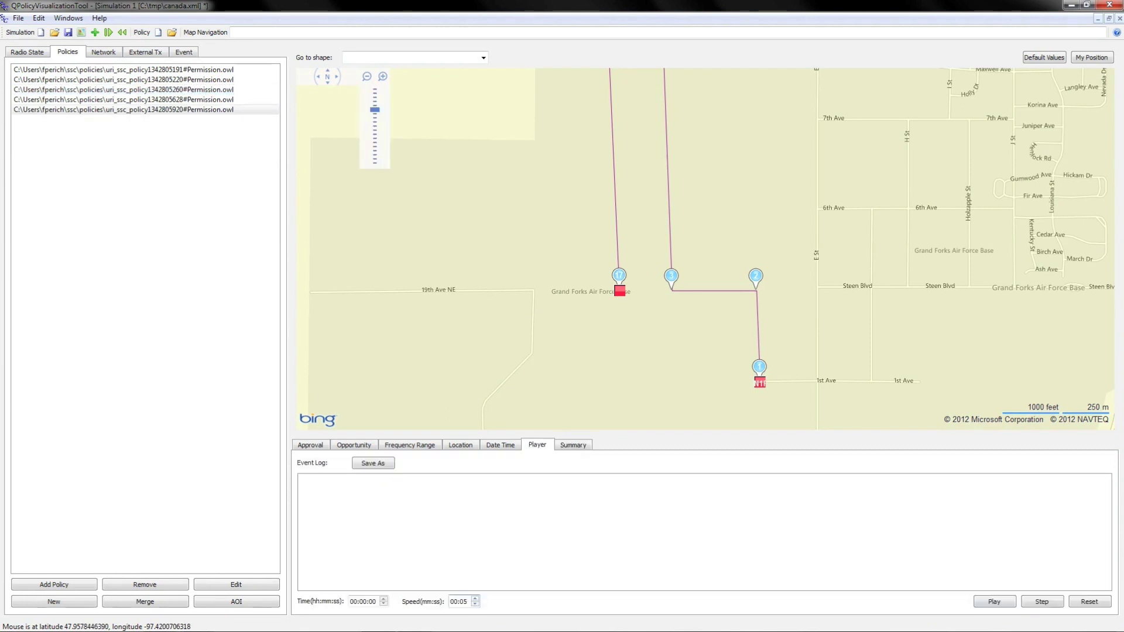
{"action": "scroll", "coordinate": [708, 352], "scroll_direction": "down", "scroll_amount": 1}
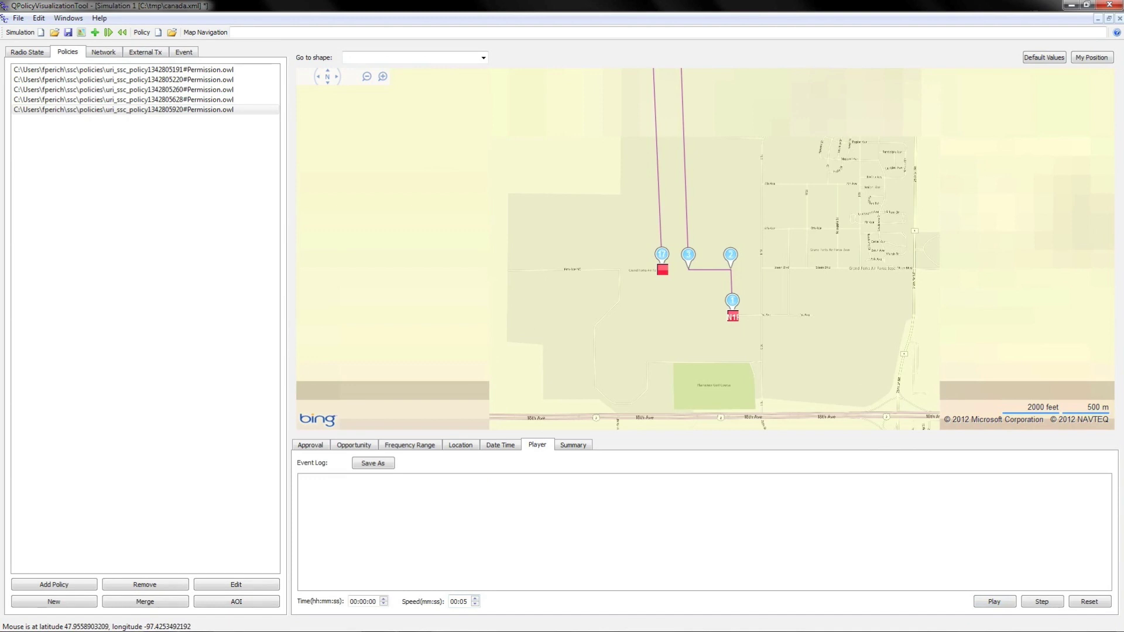
Step: Play the UAV simulation, zoom the map out three levels, and close the polygon popup
{"action": "left_click", "coordinate": [993, 601]}
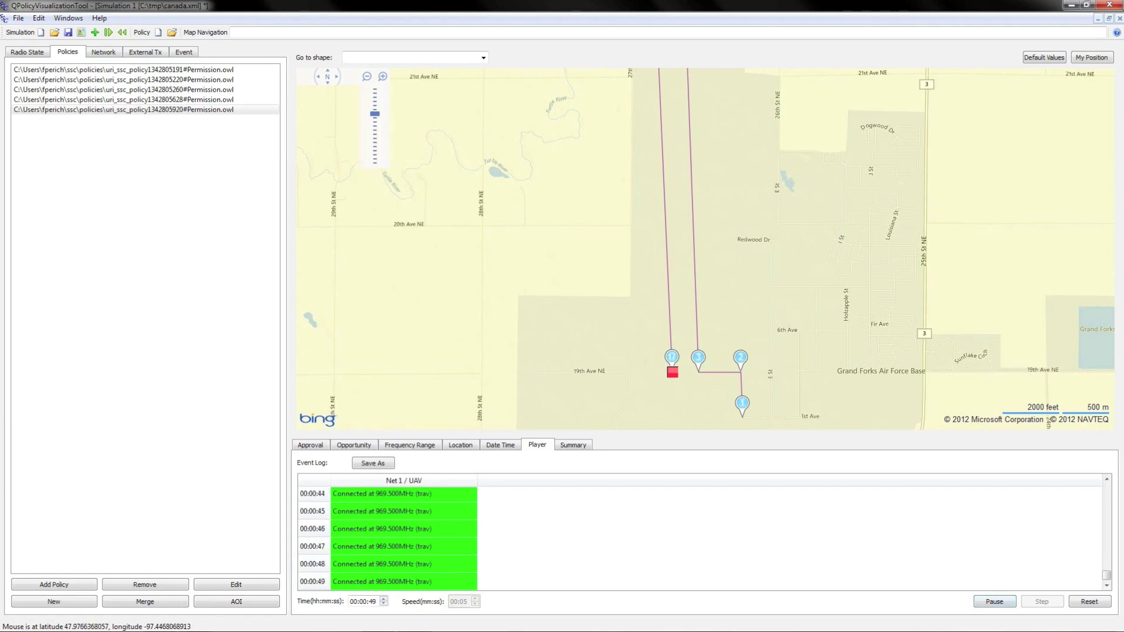
{"action": "left_click", "coordinate": [375, 163]}
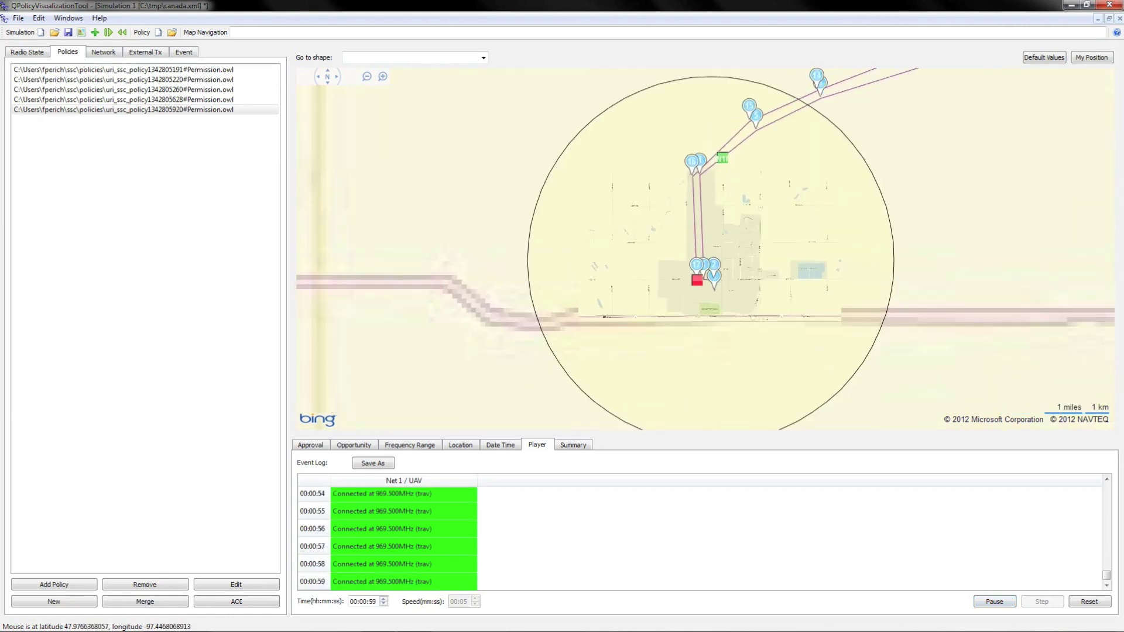
{"action": "left_click", "coordinate": [367, 76]}
{"action": "left_click", "coordinate": [507, 266]}
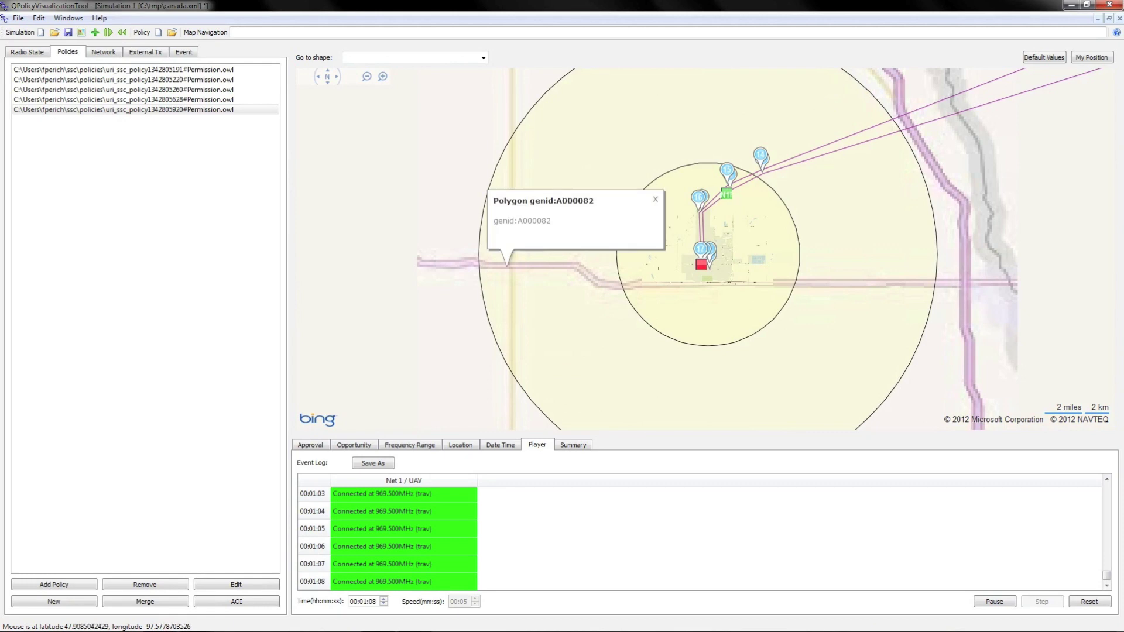
{"action": "left_click", "coordinate": [654, 199]}
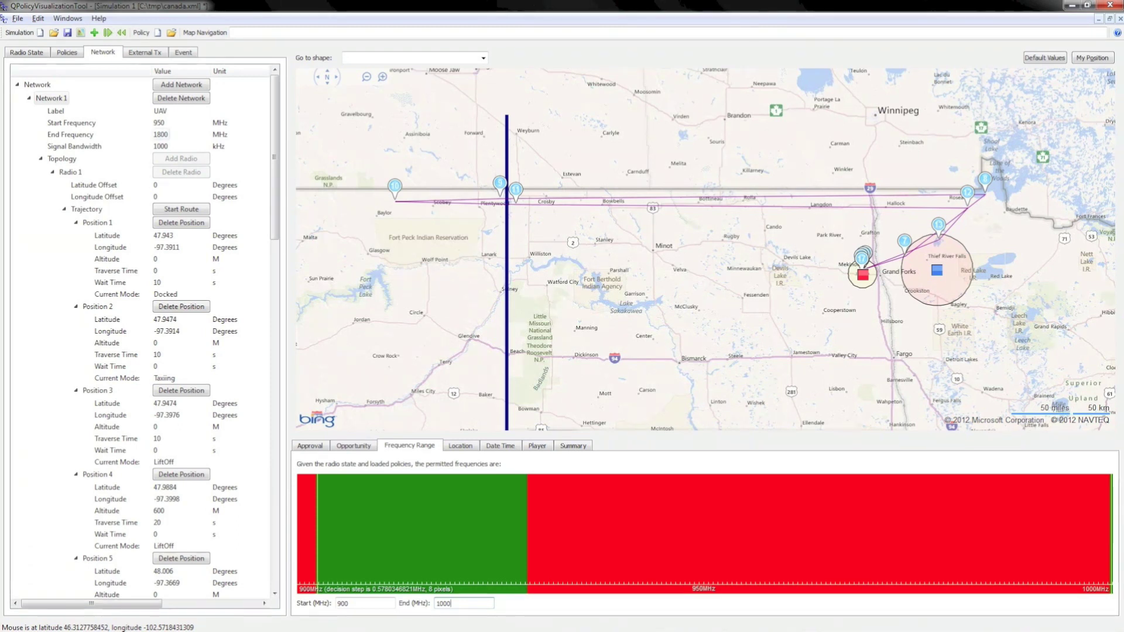
Step: Inspect the green permitted band between 900 and 1000 MHz
{"action": "mouse_move", "coordinate": [319, 518]}
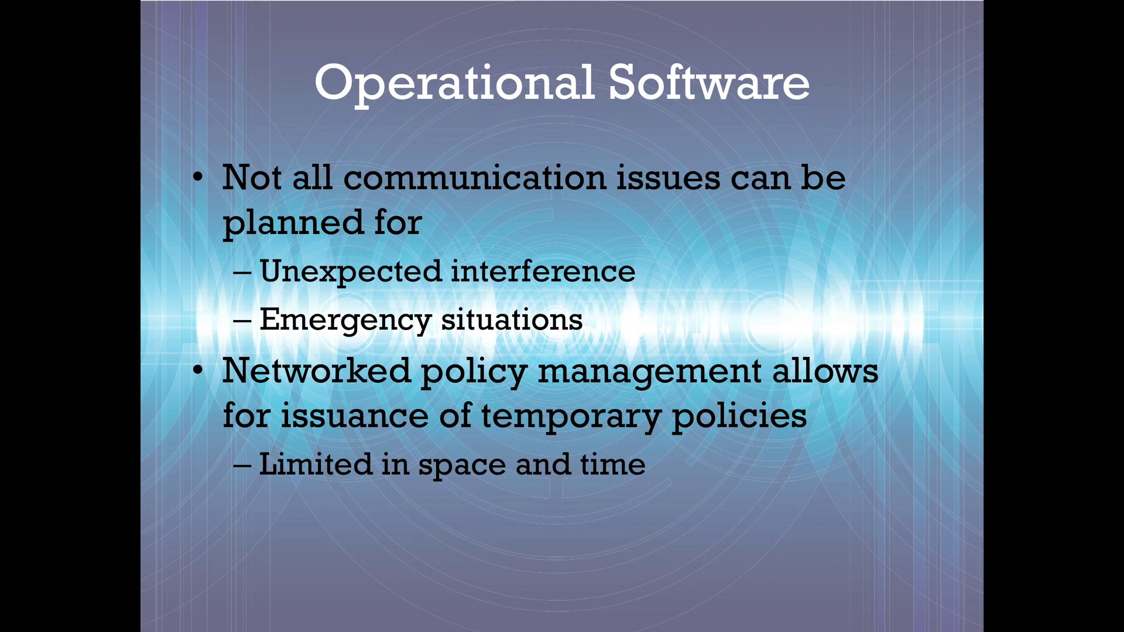
Step: Advance past the Operational Software slide
{"action": "key", "text": "Right"}
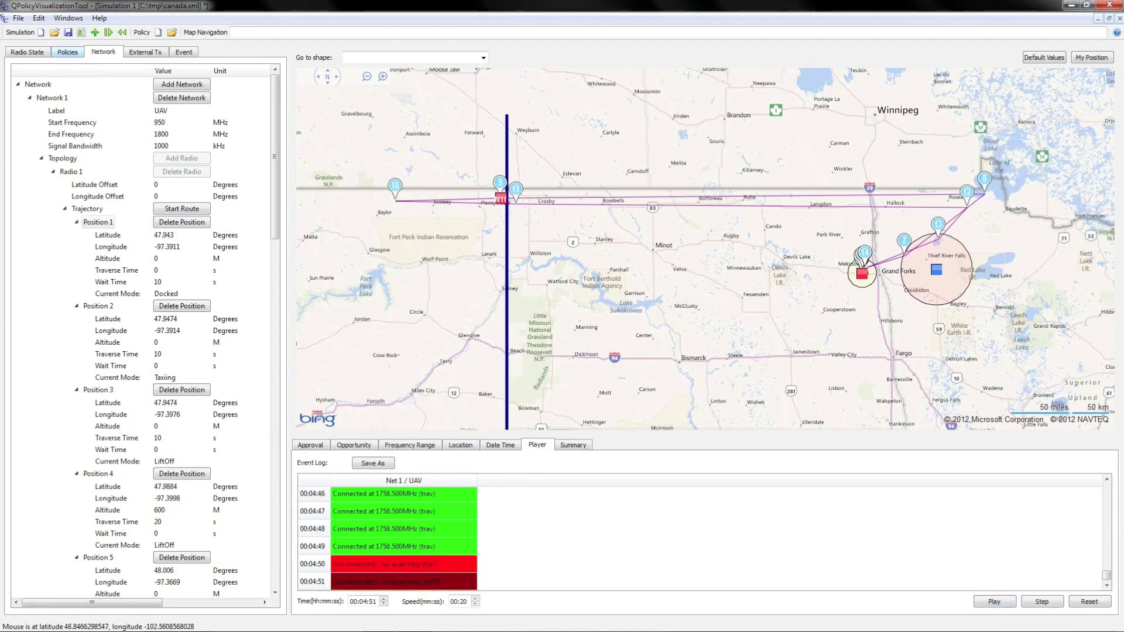
{"action": "left_click", "coordinate": [68, 52]}
{"action": "left_click", "coordinate": [123, 100]}
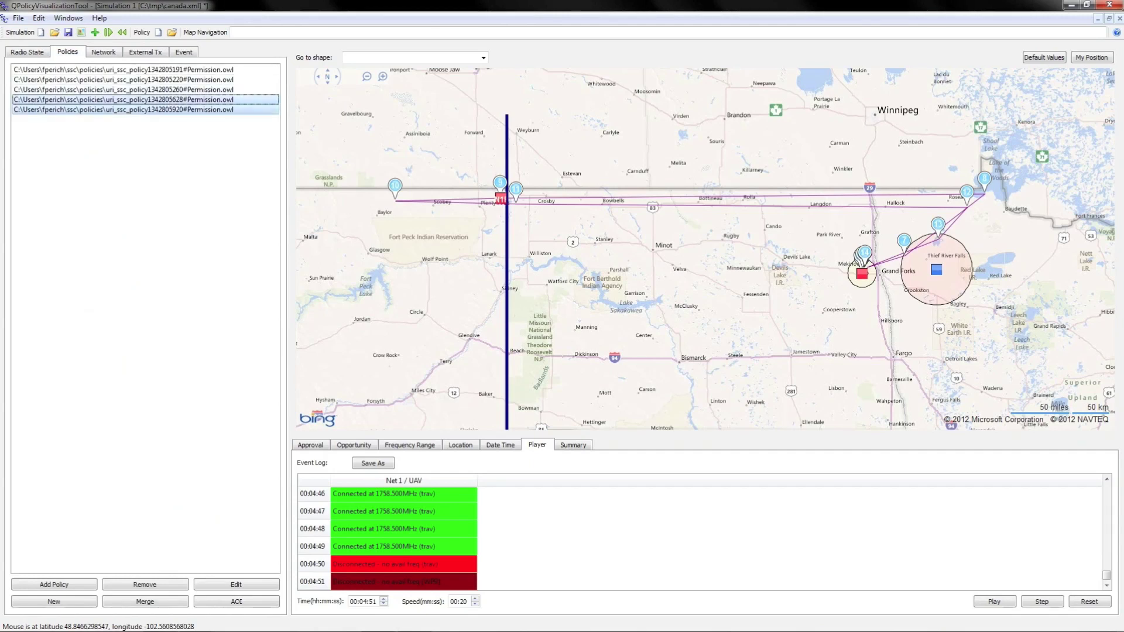
{"action": "right_click", "coordinate": [117, 99]}
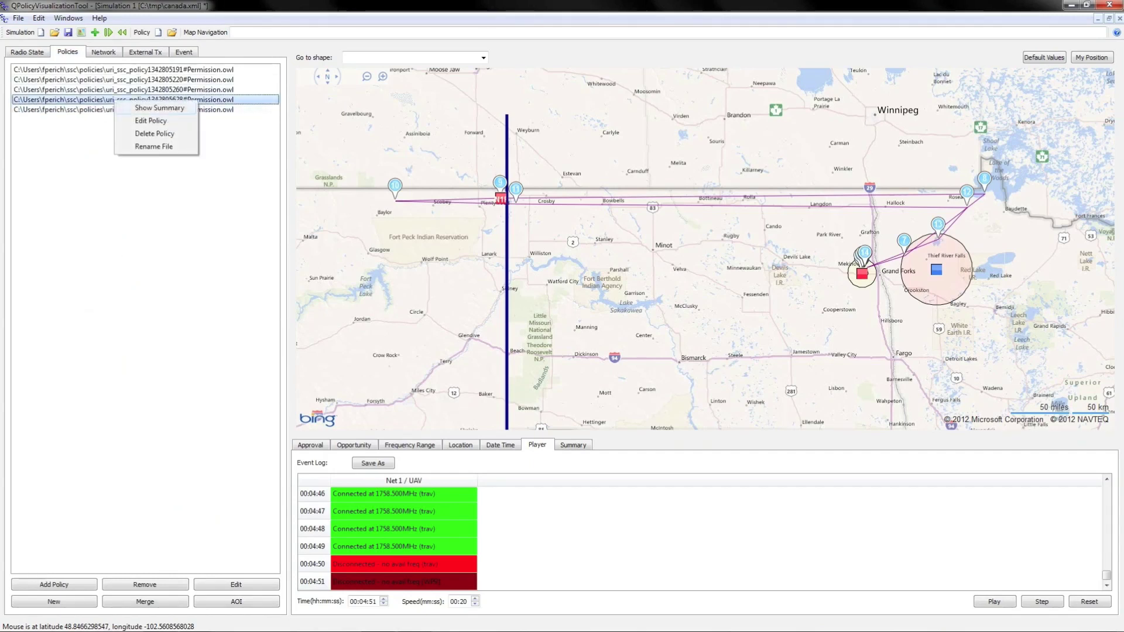
{"action": "left_click", "coordinate": [141, 106]}
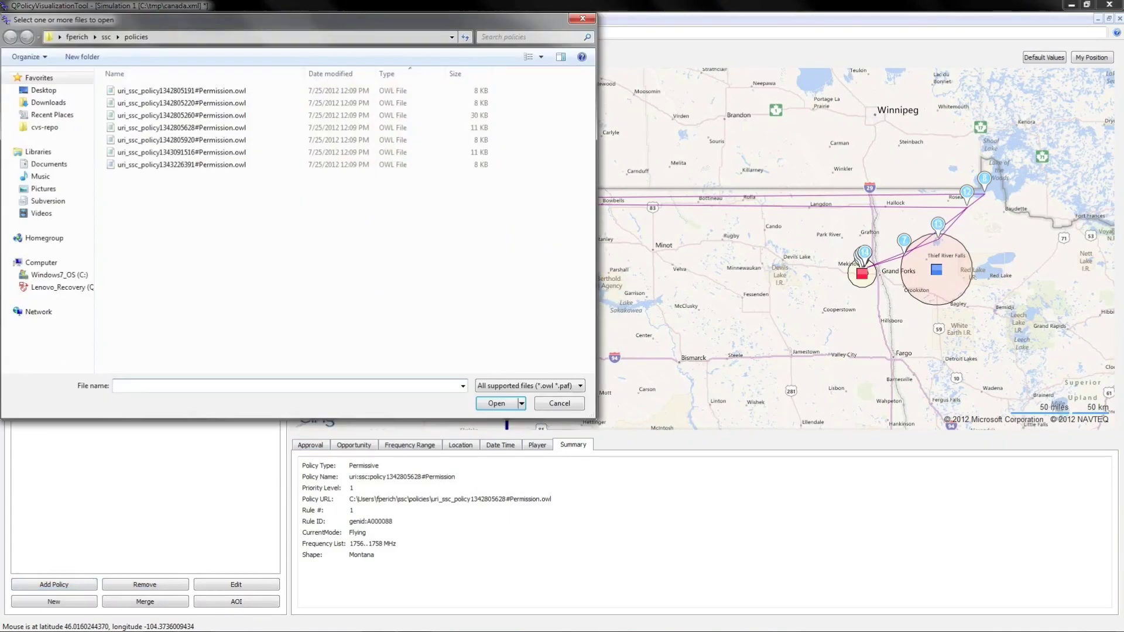
{"action": "left_click", "coordinate": [181, 153]}
{"action": "left_click", "coordinate": [496, 403]}
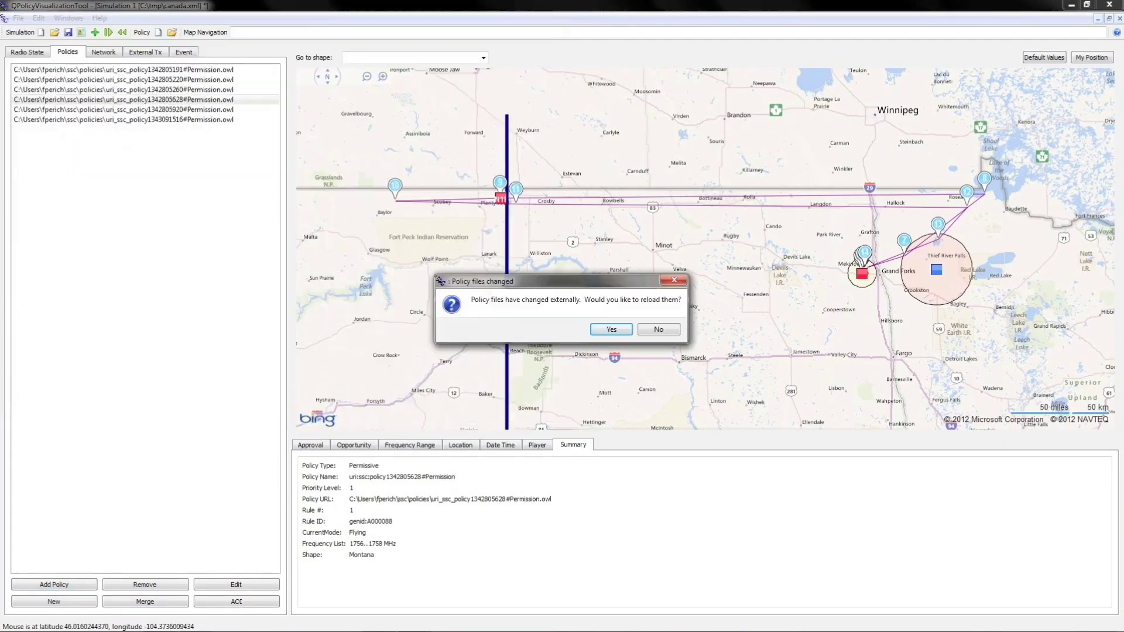
{"action": "key", "text": "Return"}
Step: Open the new policy for editing and reach its location constraint options
{"action": "right_click", "coordinate": [200, 120]}
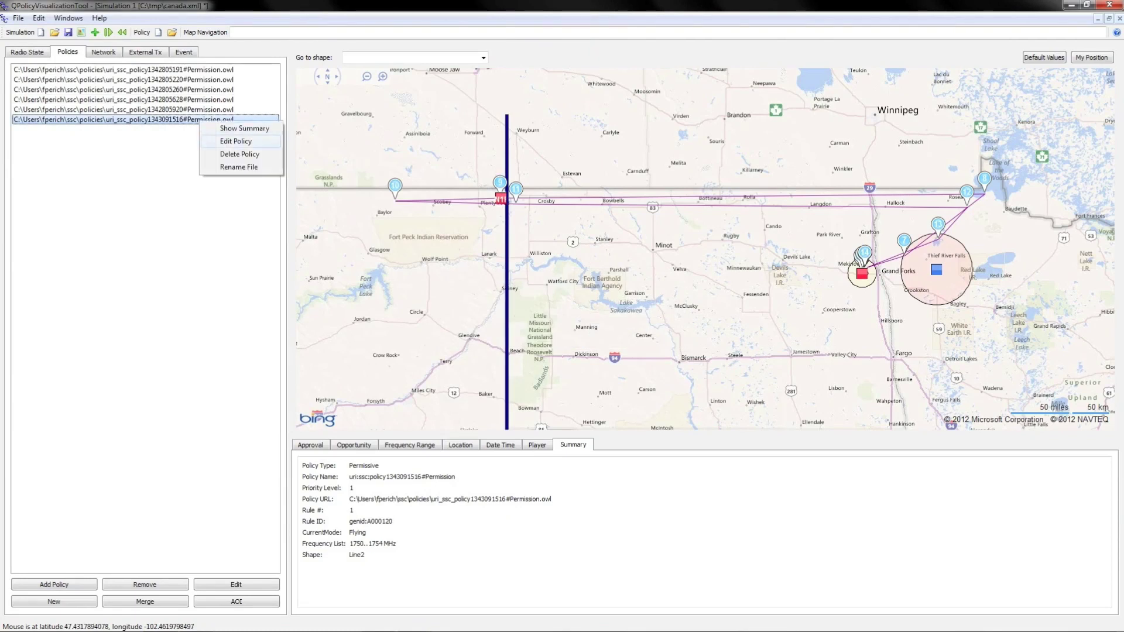
{"action": "left_click", "coordinate": [236, 141]}
{"action": "left_click", "coordinate": [284, 291]}
{"action": "left_click", "coordinate": [181, 251]}
Step: Keep the policy's existing shape and radio location settings
{"action": "left_click", "coordinate": [188, 250]}
{"action": "left_click", "coordinate": [246, 262]}
{"action": "left_click", "coordinate": [240, 270]}
Step: Close the policy editor and chart permitted frequencies from 1700 to 1800 MHz
{"action": "left_click", "coordinate": [306, 323]}
{"action": "key", "text": "Return"}
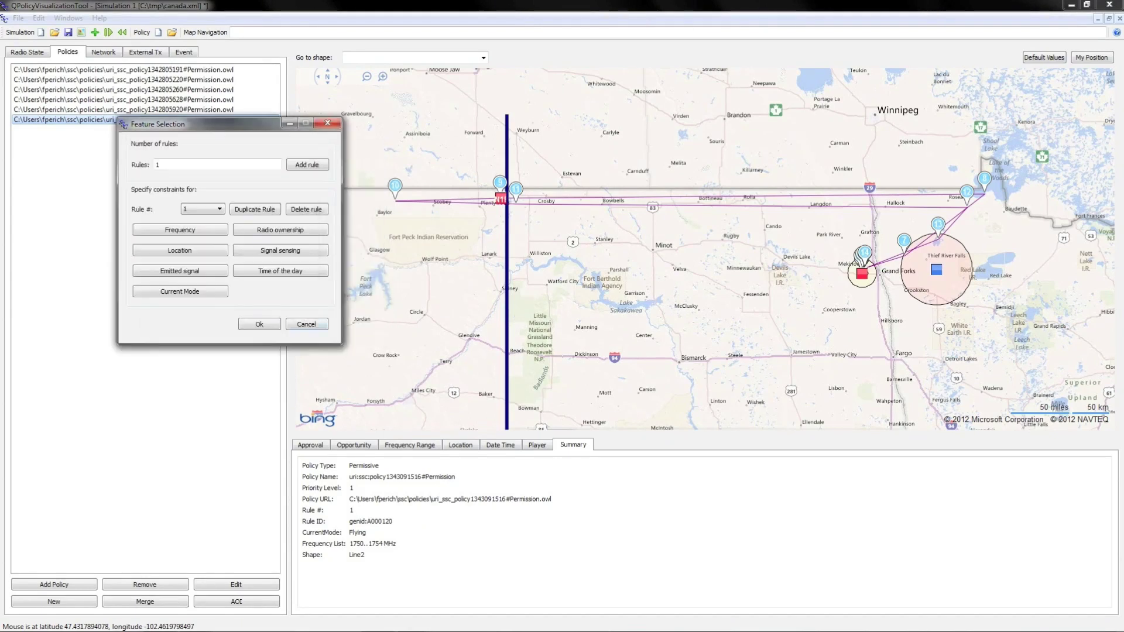
{"action": "key", "text": "Return"}
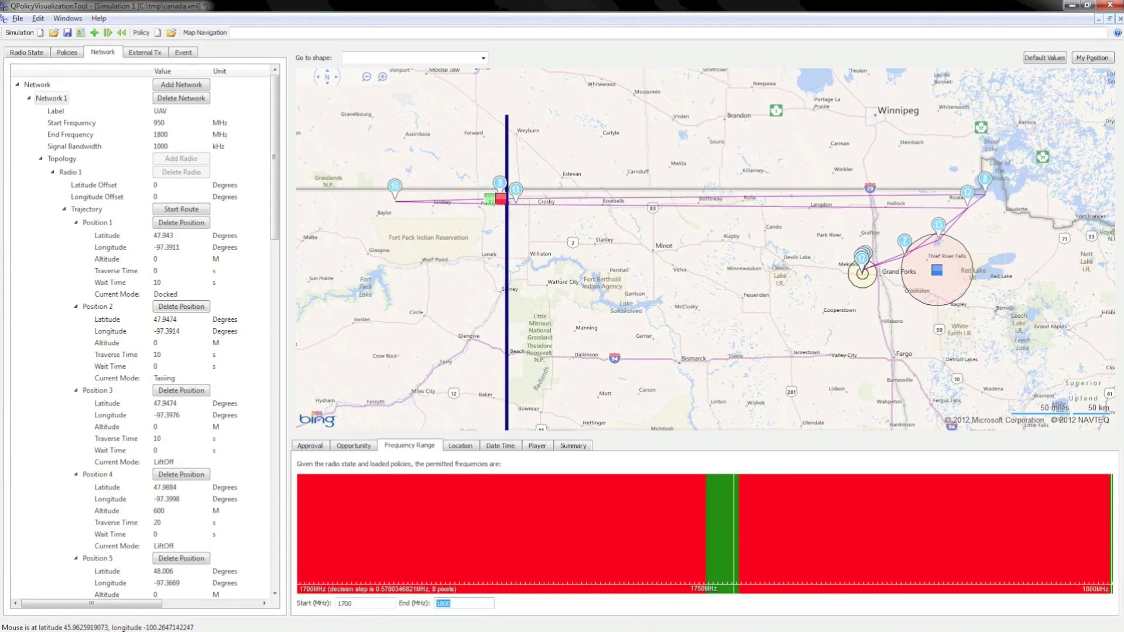
{"action": "mouse_move", "coordinate": [514, 569]}
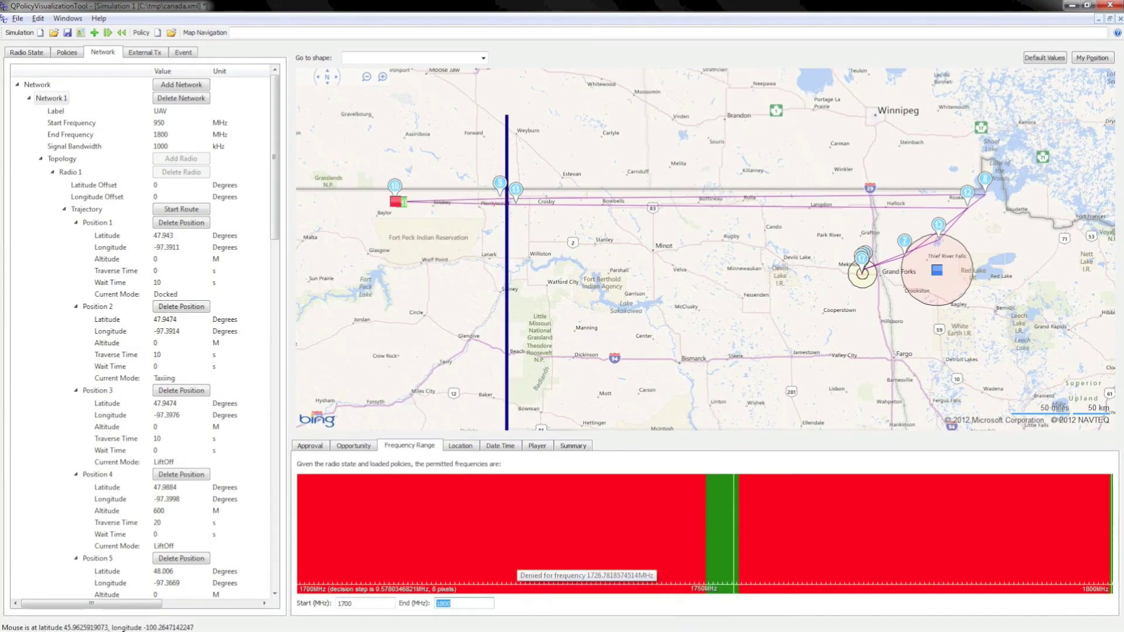